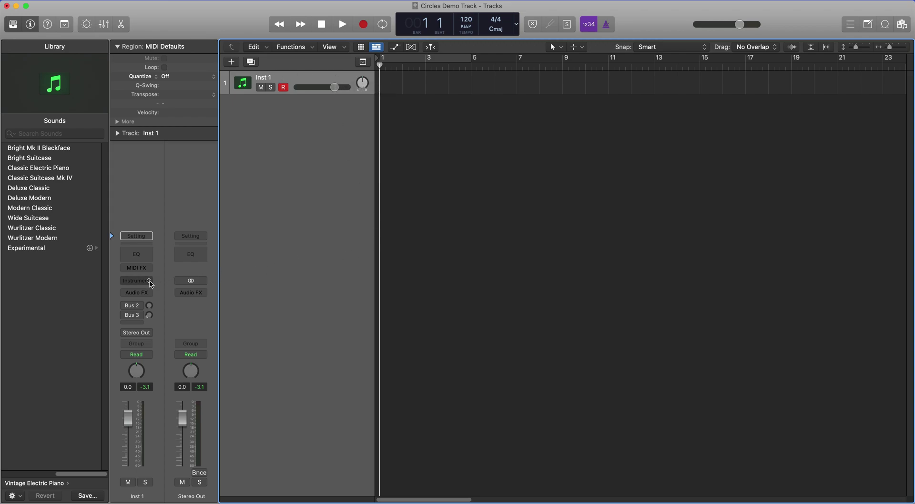
- Load Sampler (Multi-Sample) > Stereo on the Inst 1 track and move its window up and left
{"action": "left_click", "coordinate": [151, 283]}
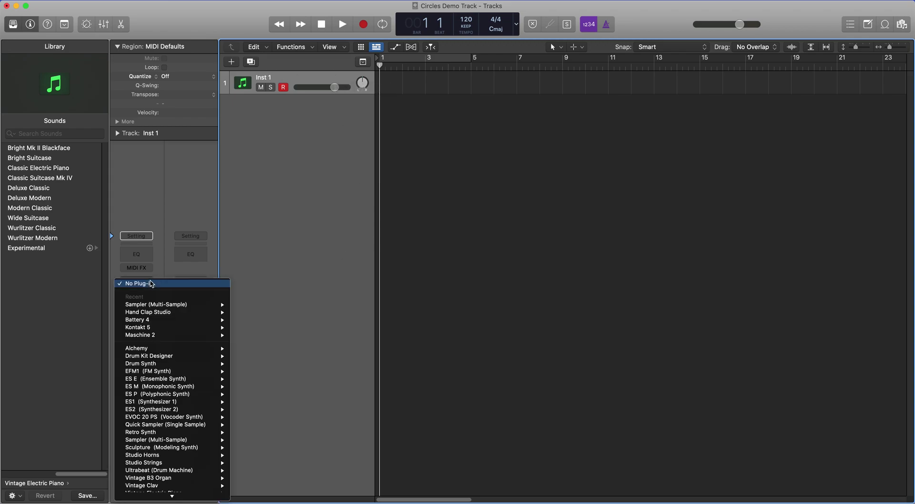
{"action": "mouse_move", "coordinate": [174, 443]}
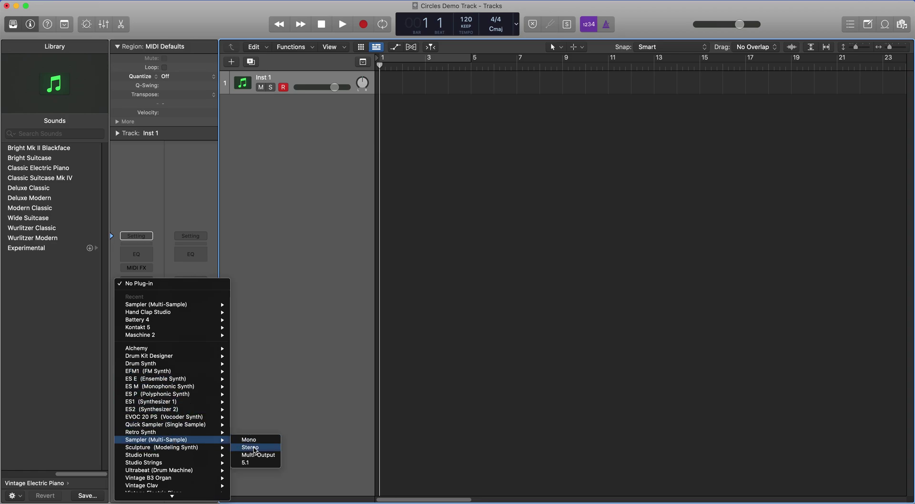
{"action": "left_click", "coordinate": [255, 450]}
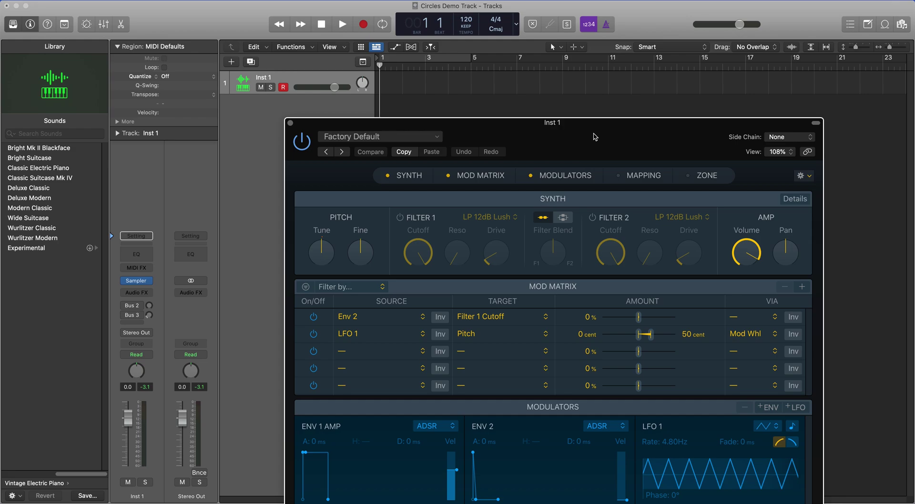
{"action": "left_click_drag", "start_coordinate": [594, 135], "coordinate": [530, 60]}
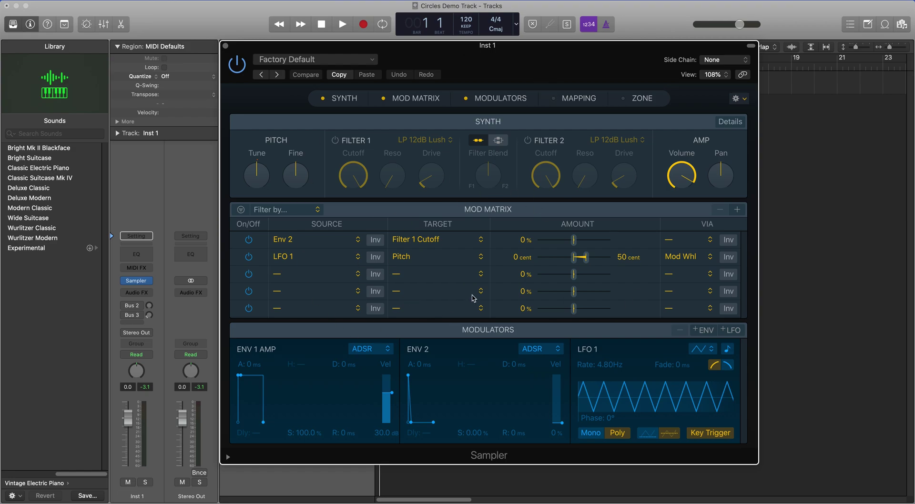
- Choose Load... from the Sampler's preset menu and browse to Desktop > SAMPLE LIBRARIES
{"action": "left_click", "coordinate": [372, 61]}
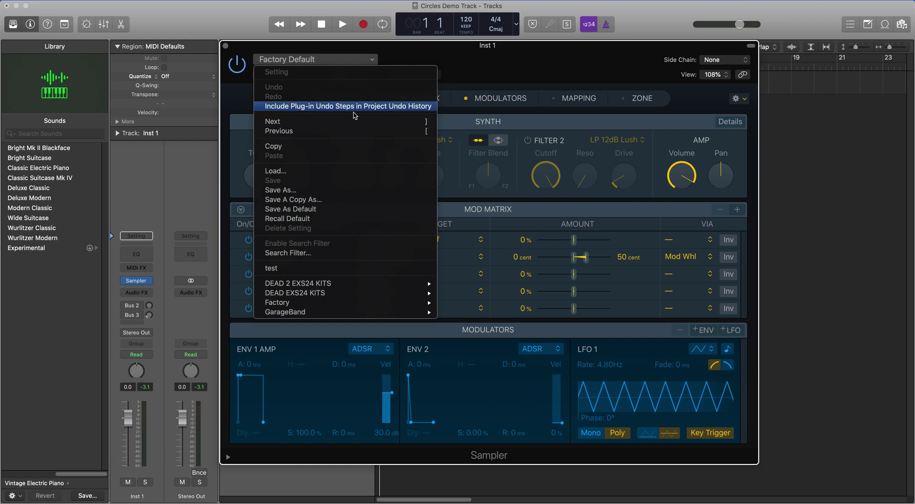
{"action": "left_click", "coordinate": [296, 171]}
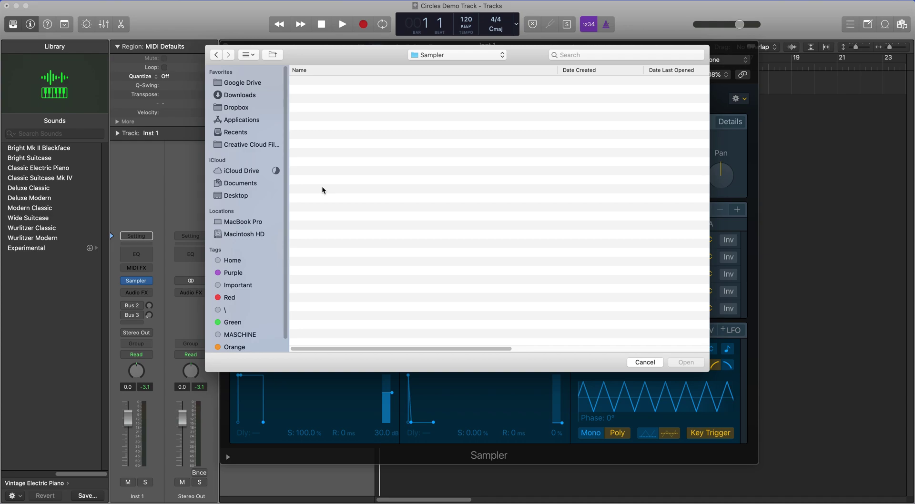
{"action": "left_click", "coordinate": [241, 199]}
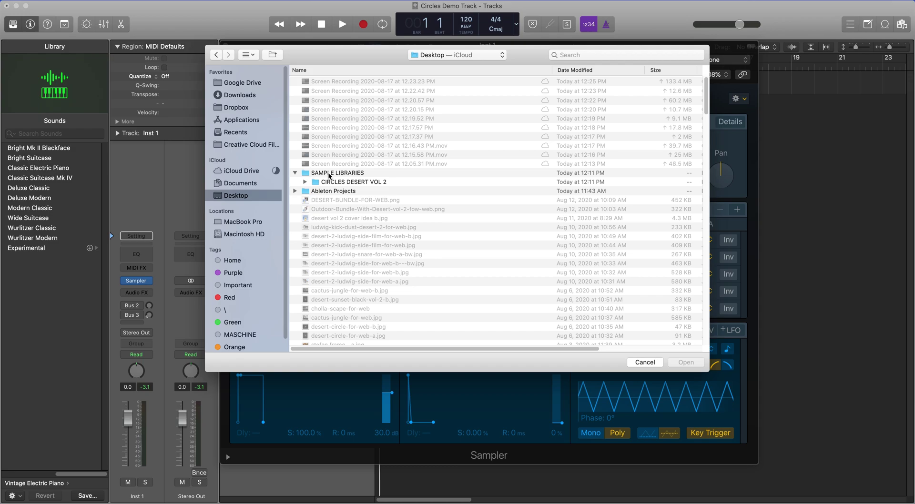
{"action": "double_click", "coordinate": [329, 174]}
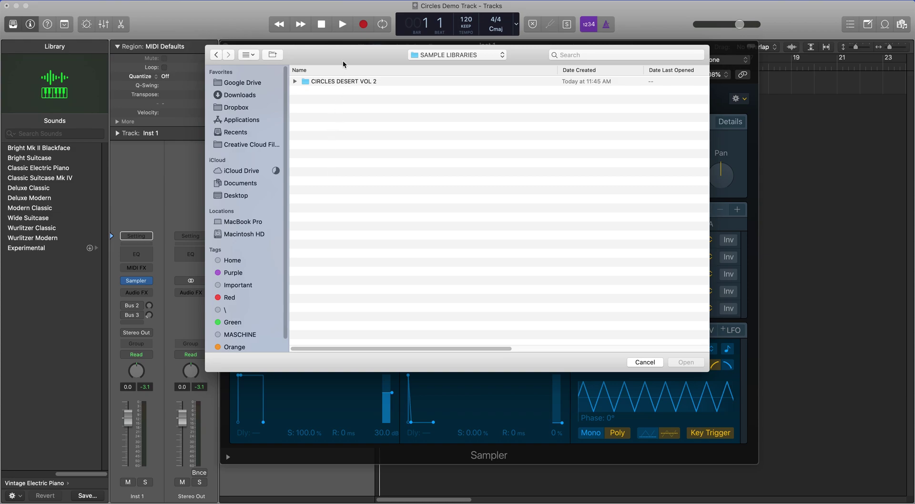
- Open THUNDER HAWK KIT.exs from CIRCLES DESERT VOL 2 > PRESETS > LOGIC SAMPLER > DESERT VOL 2 KITS
{"action": "left_click_drag", "start_coordinate": [344, 50], "coordinate": [360, 44]}
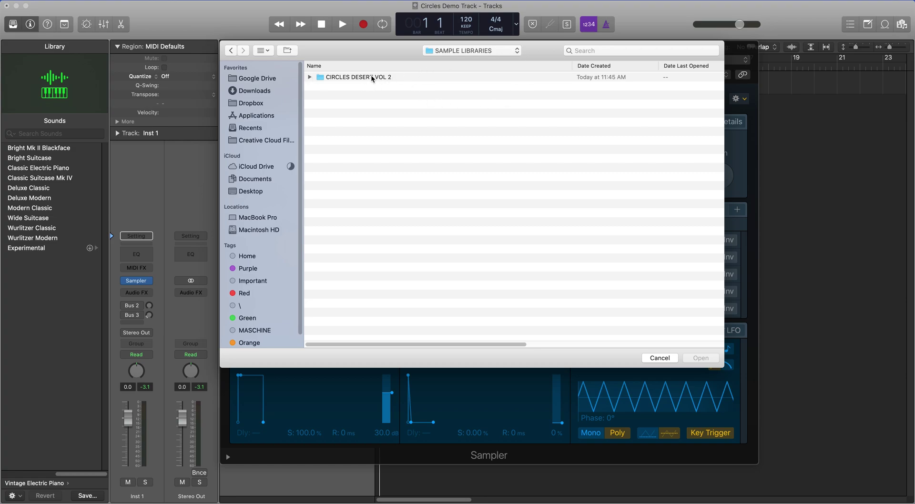
{"action": "left_click", "coordinate": [310, 77]}
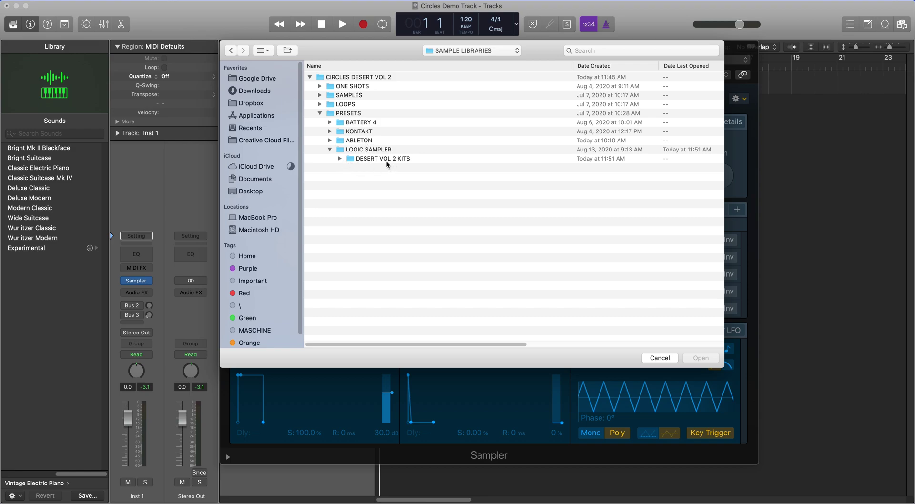
{"action": "left_click", "coordinate": [386, 161]}
{"action": "left_click", "coordinate": [340, 159]}
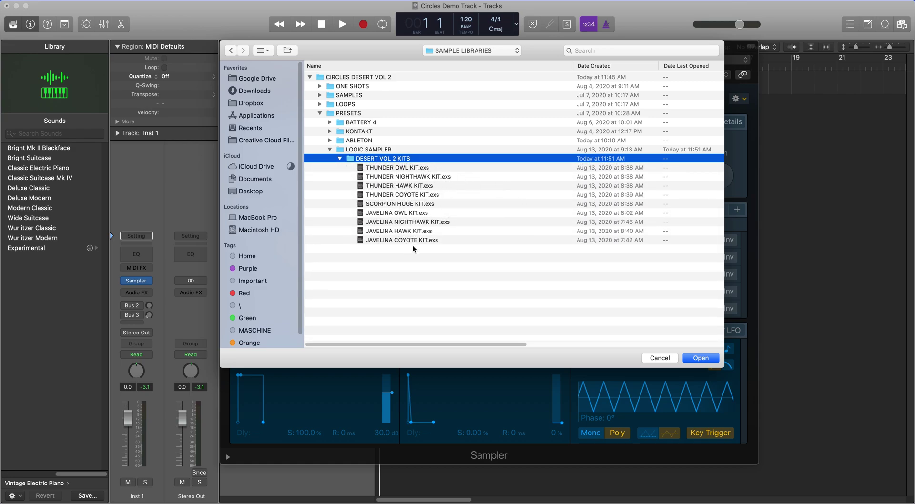
{"action": "left_click", "coordinate": [401, 187]}
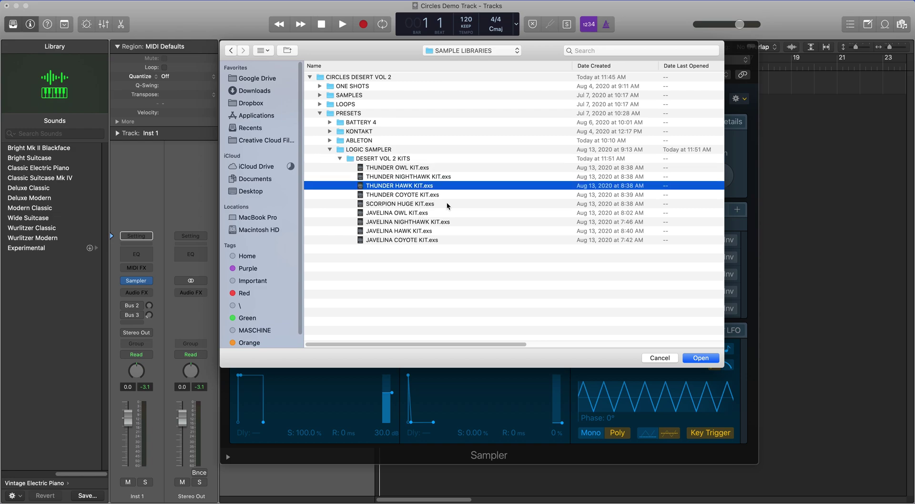
{"action": "left_click", "coordinate": [700, 359]}
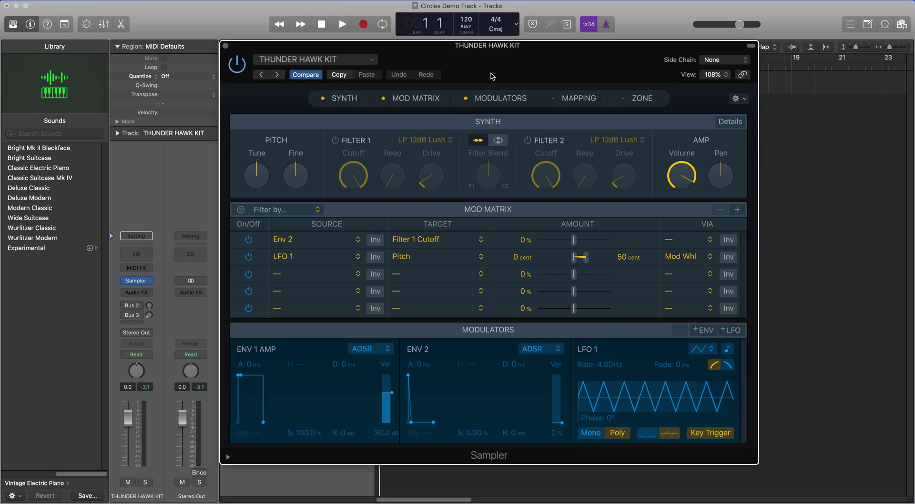
{"action": "left_click", "coordinate": [372, 61]}
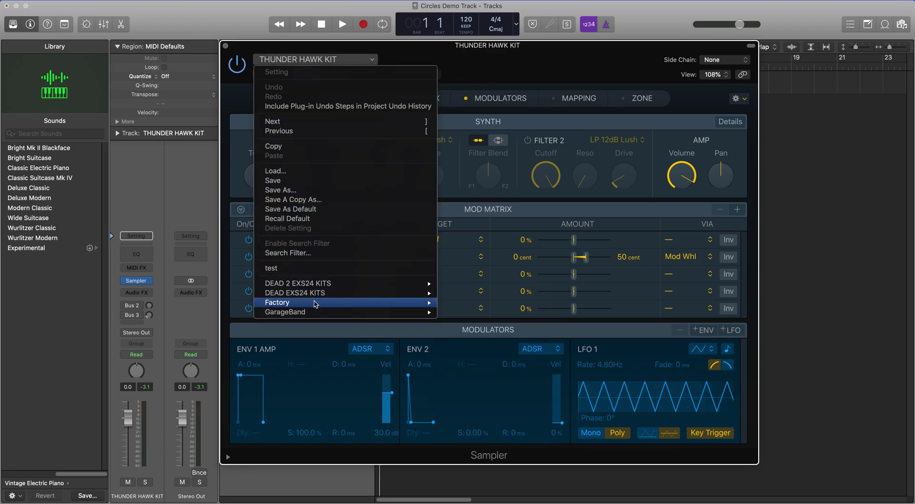
{"action": "mouse_move", "coordinate": [342, 285]}
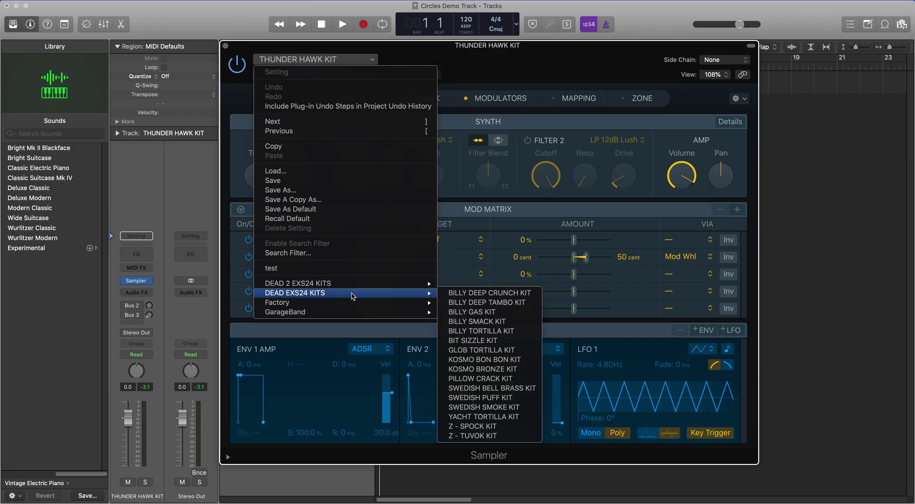
{"action": "mouse_move", "coordinate": [420, 283]}
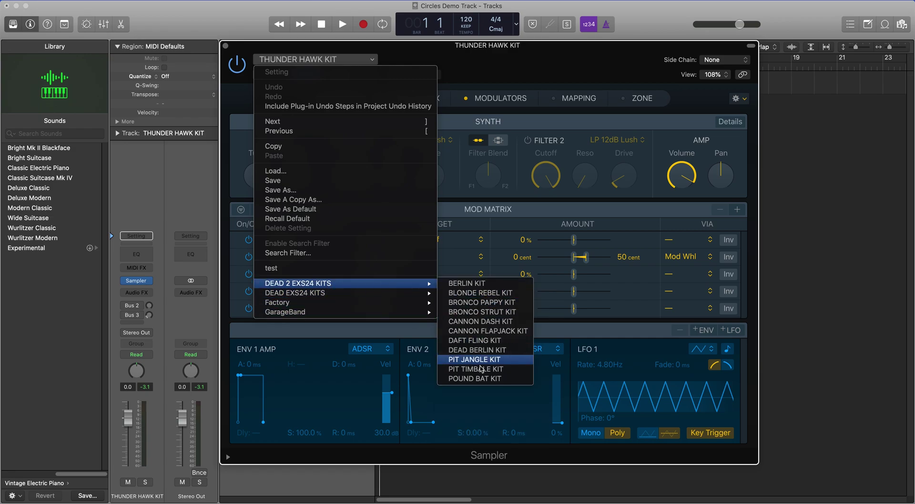
{"action": "left_click", "coordinate": [551, 77]}
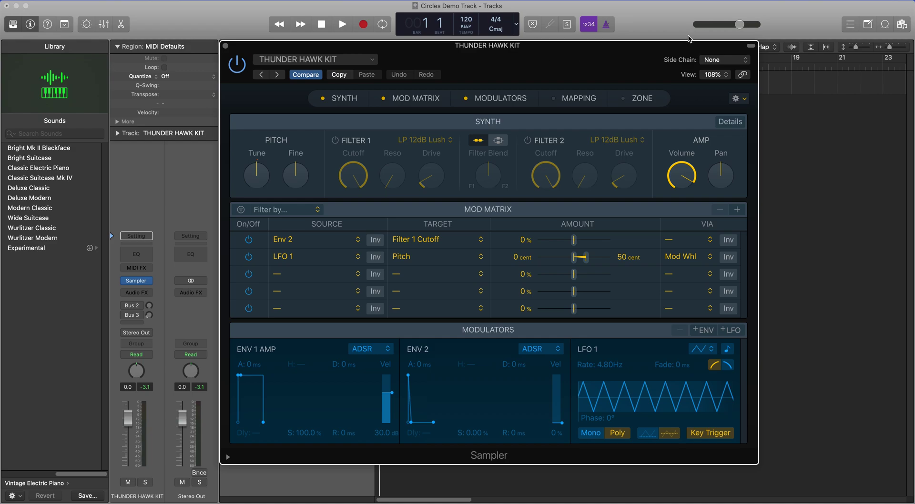
{"action": "key", "text": "super+space"}
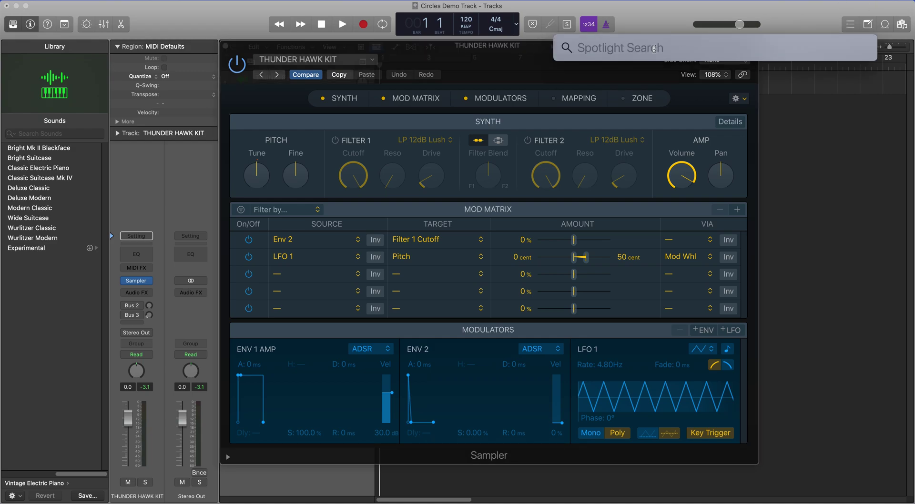
- Find and open the Sampler Instruments folder via Spotlight, shown in column view under Audio Music Apps
{"action": "type", "text": "sampler instrum"}
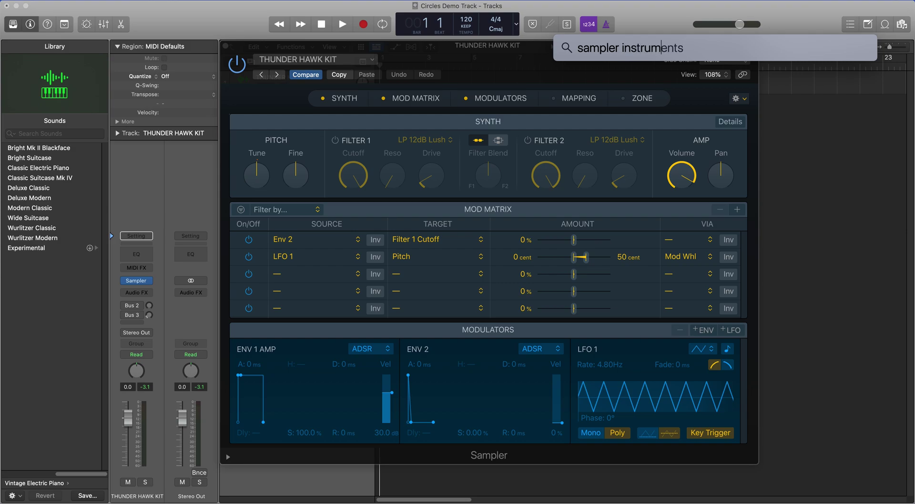
{"action": "type", "text": "ents"}
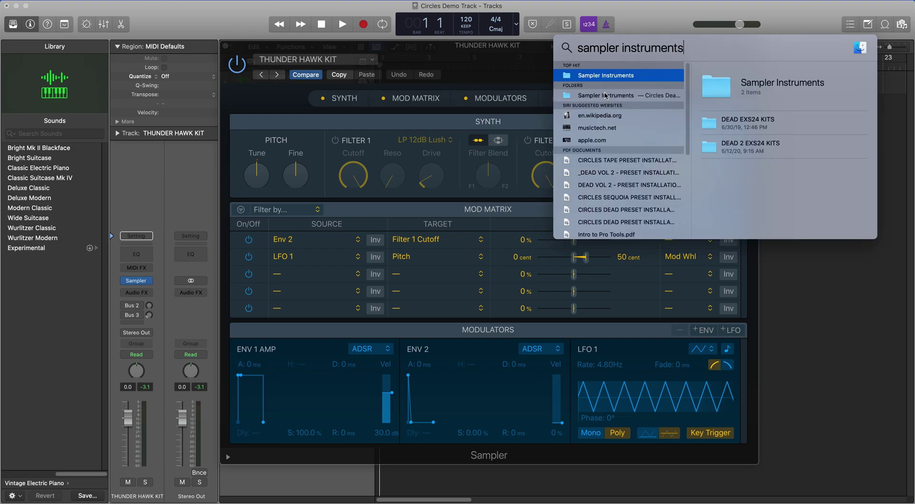
{"action": "left_click", "coordinate": [598, 80]}
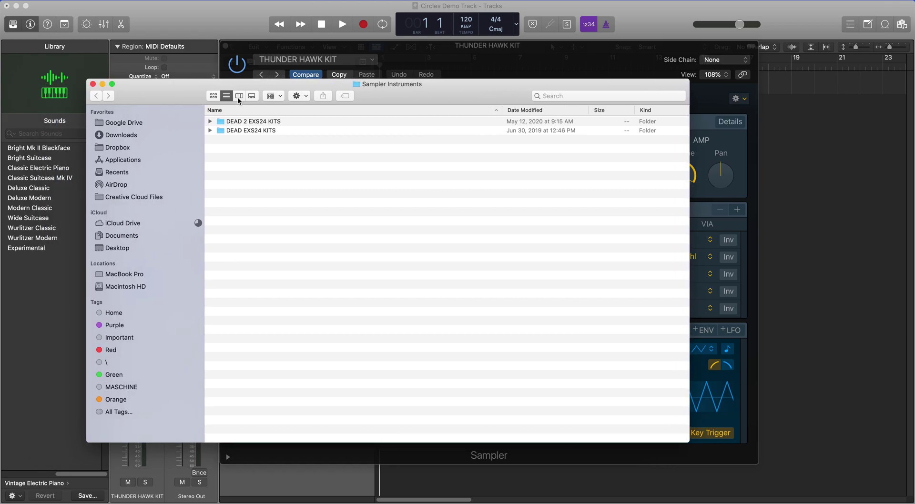
{"action": "left_click", "coordinate": [239, 96]}
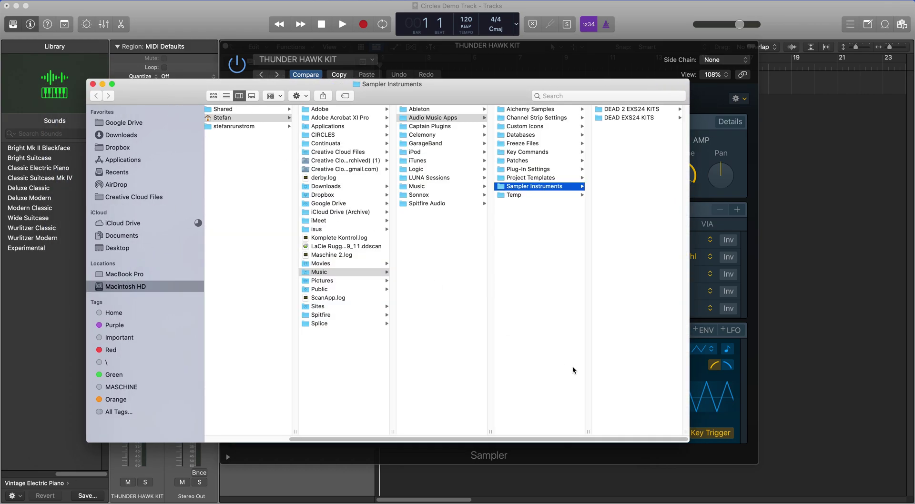
{"action": "left_click_drag", "start_coordinate": [566, 438], "coordinate": [448, 444]}
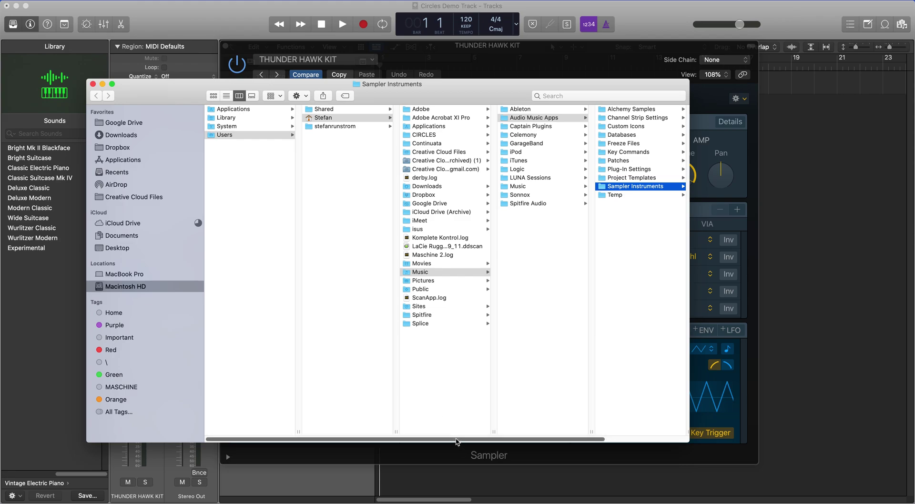
{"action": "scroll", "coordinate": [447, 410], "scroll_direction": "right", "scroll_amount": 3}
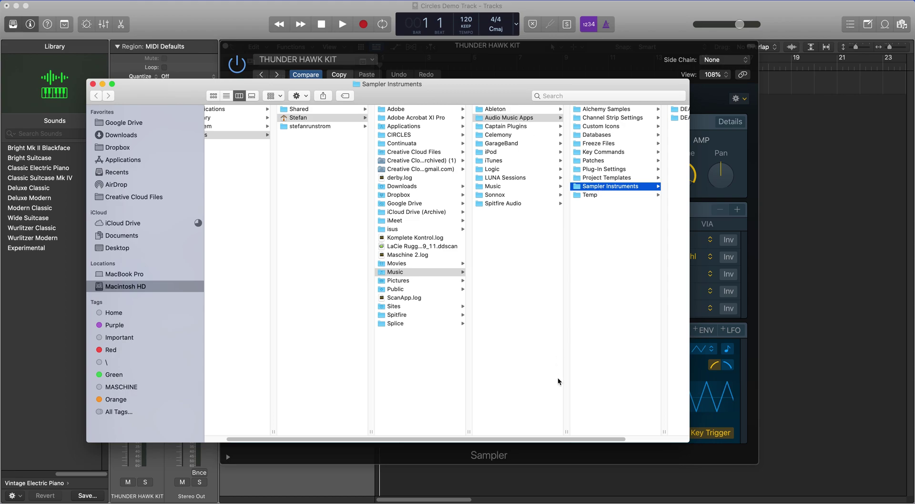
- Shift the Sampler Instruments Finder window to the left and survey all open windows
{"action": "left_click_drag", "start_coordinate": [568, 442], "coordinate": [632, 442]}
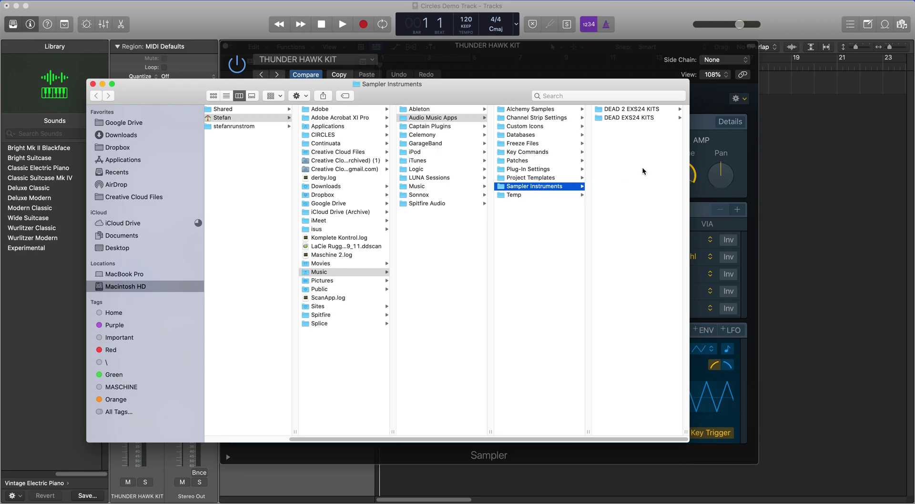
{"action": "left_click_drag", "start_coordinate": [578, 88], "coordinate": [463, 105]}
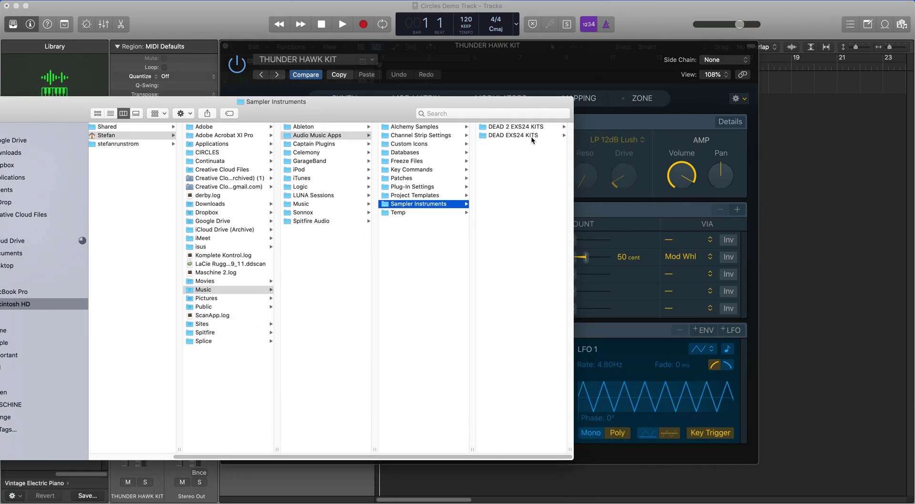
{"action": "key", "text": "super+space"}
{"action": "key", "text": "Escape"}
{"action": "key", "text": "ctrl+Up"}
- Open a new Finder window on Desktop > SAMPLE LIBRARIES, positioned toward the right
{"action": "left_click", "coordinate": [282, 309]}
{"action": "key", "text": "super+n"}
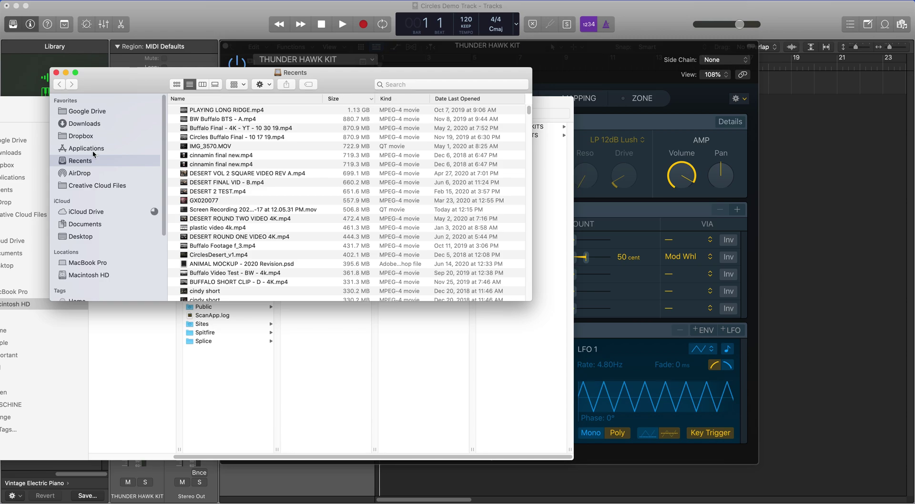
{"action": "left_click", "coordinate": [80, 240]}
{"action": "left_click_drag", "start_coordinate": [346, 78], "coordinate": [459, 39]}
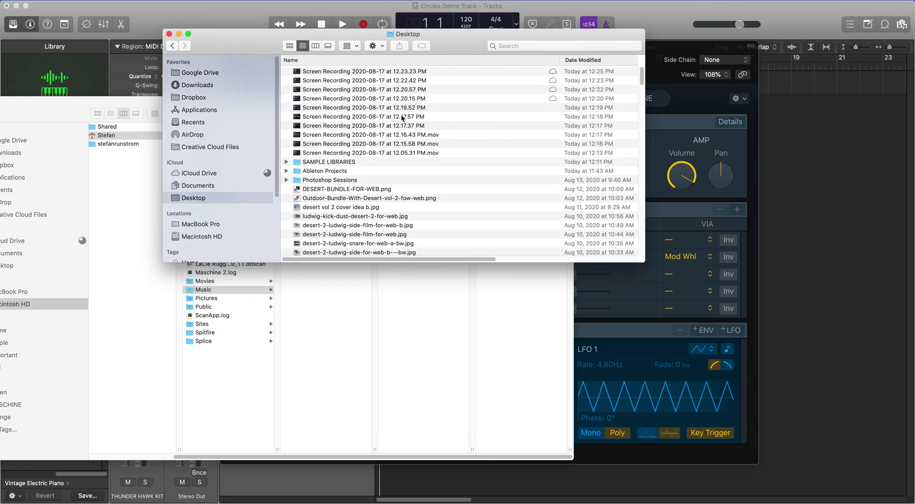
{"action": "double_click", "coordinate": [337, 162]}
{"action": "left_click_drag", "start_coordinate": [353, 34], "coordinate": [563, 26]}
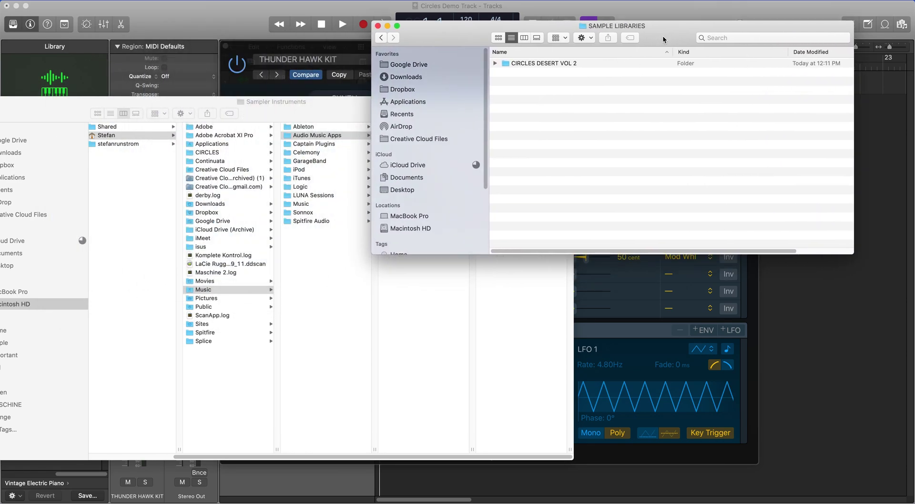
{"action": "left_click_drag", "start_coordinate": [460, 29], "coordinate": [570, 46]}
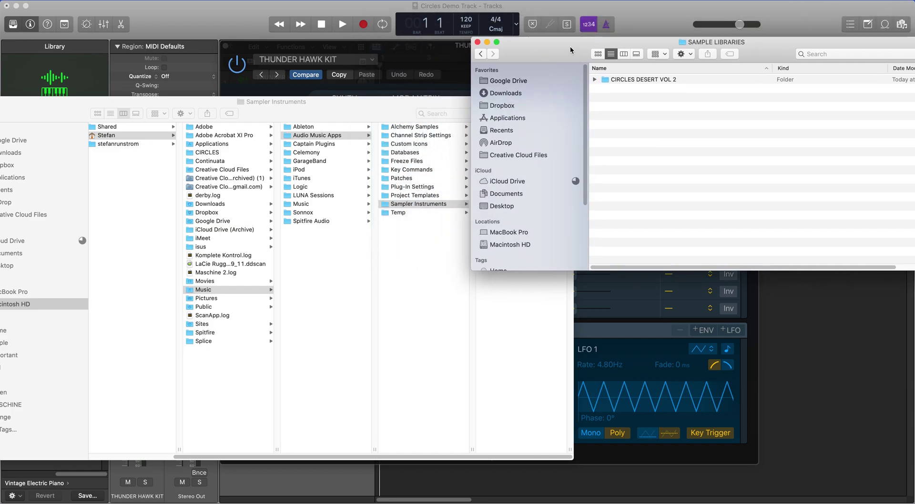
- Expand CIRCLES DESERT VOL 2 > PRESETS > LOGIC SAMPLER to reveal the DESERT VOL 2 KITS folder
{"action": "left_click", "coordinate": [595, 81]}
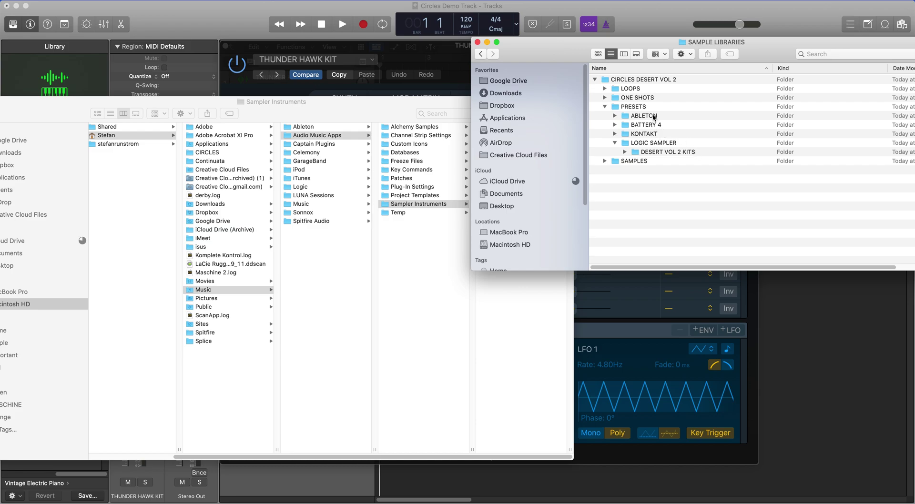
{"action": "left_click", "coordinate": [653, 144]}
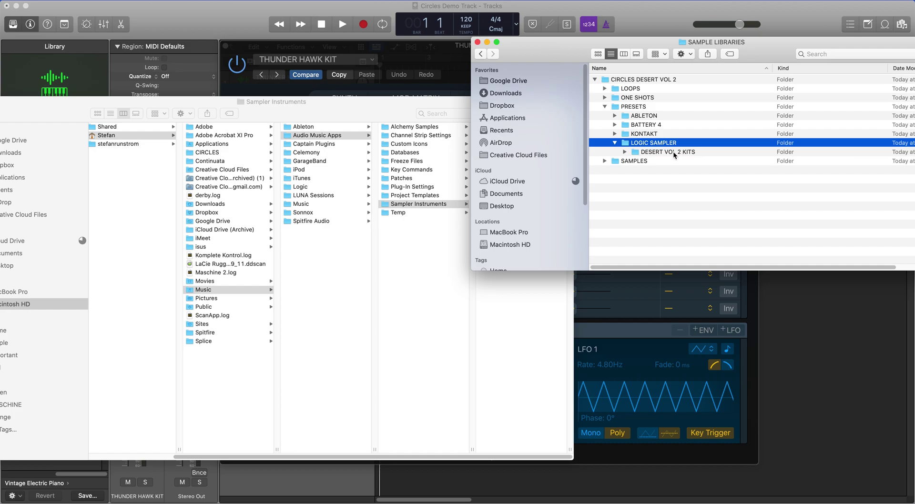
{"action": "left_click", "coordinate": [671, 152]}
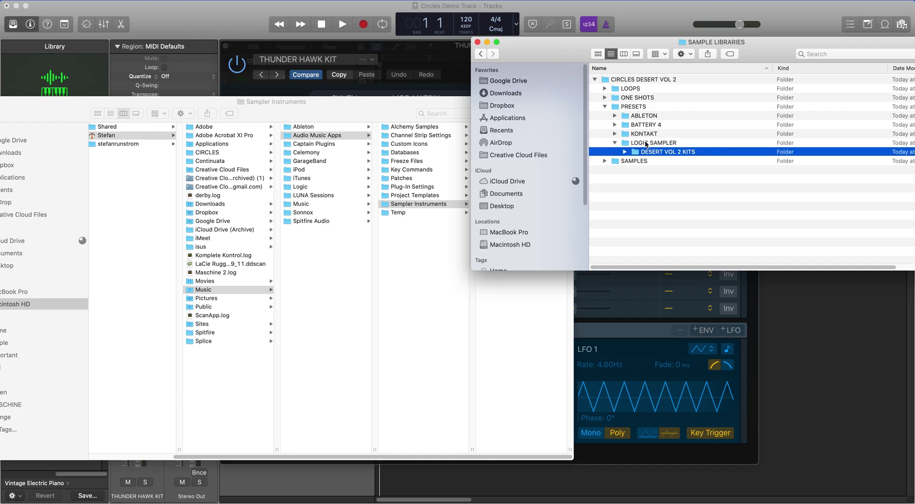
{"action": "left_click", "coordinate": [614, 134]}
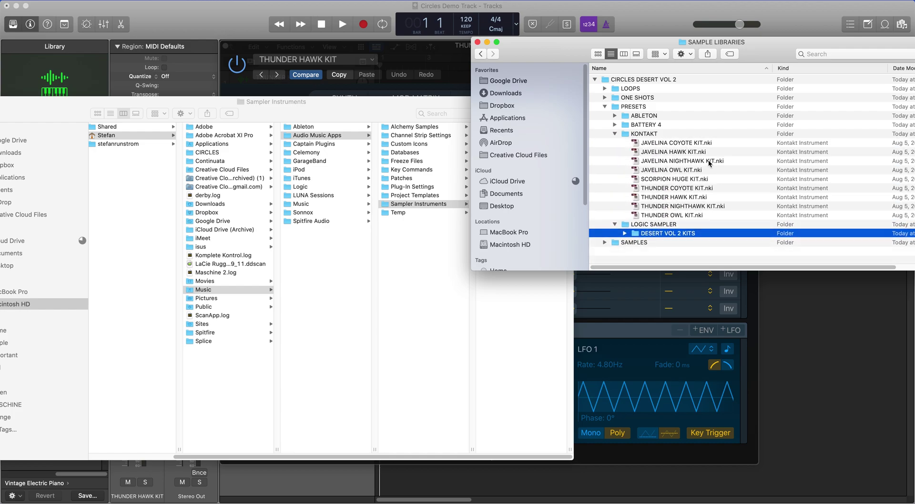
{"action": "left_click", "coordinate": [615, 133]}
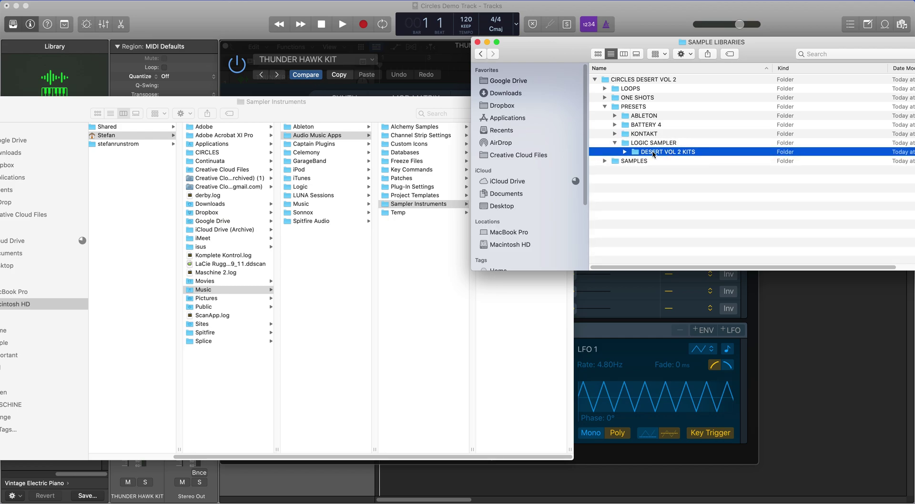
{"action": "right_click", "coordinate": [667, 154]}
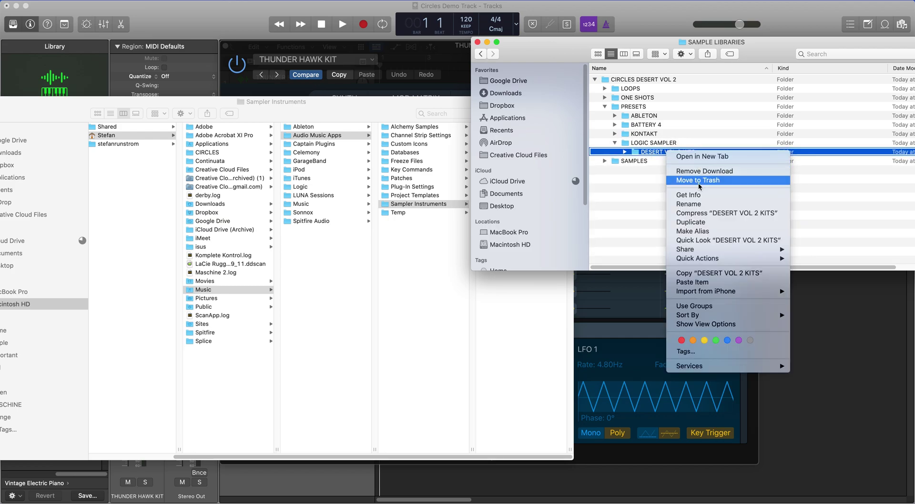
- Copy DESERT VOL 2 KITS and paste it beside DEAD 2 EXS24 KITS and DEAD EXS24 KITS
{"action": "left_click", "coordinate": [730, 274]}
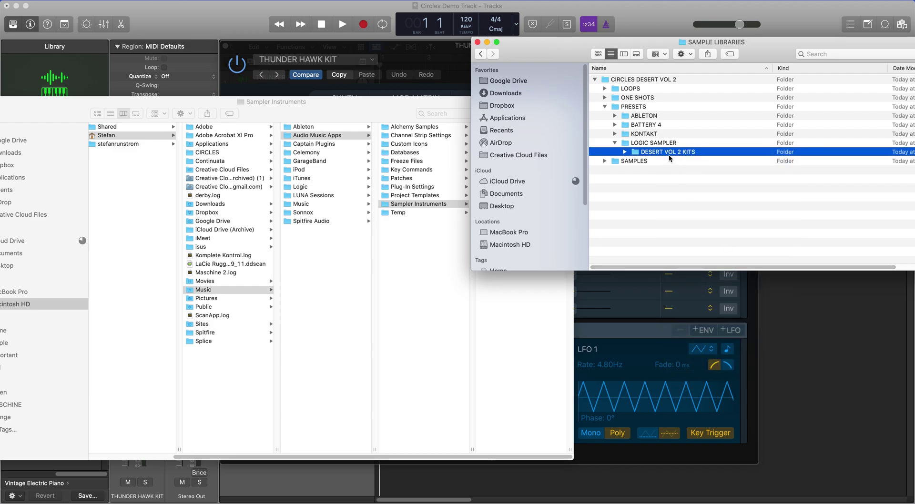
{"action": "left_click_drag", "start_coordinate": [556, 47], "coordinate": [571, 43]}
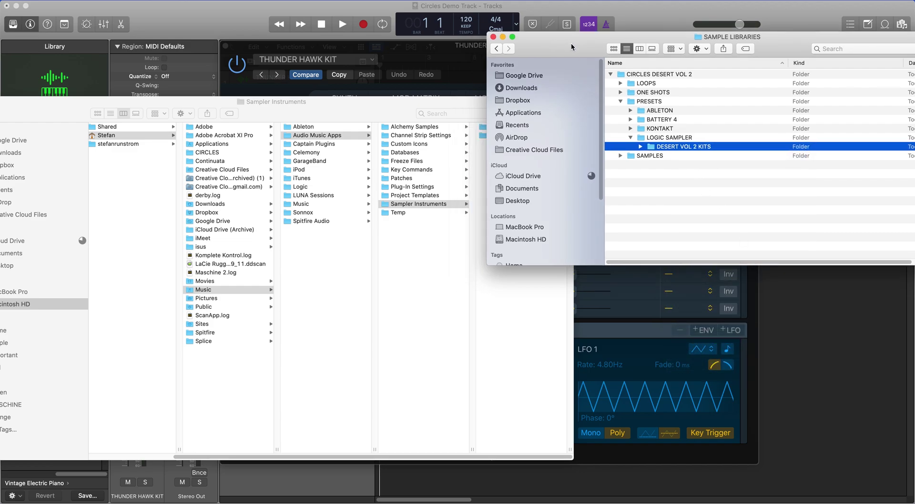
{"action": "left_click", "coordinate": [451, 101]}
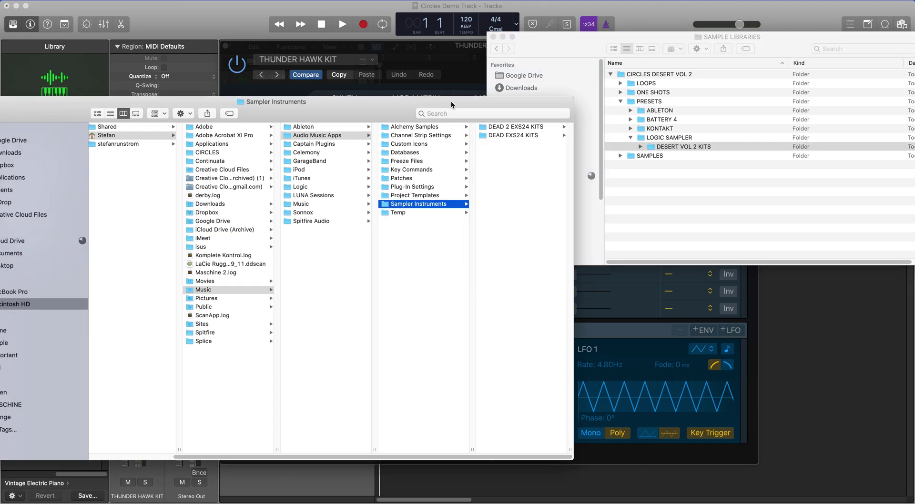
{"action": "left_click_drag", "start_coordinate": [400, 103], "coordinate": [422, 84]}
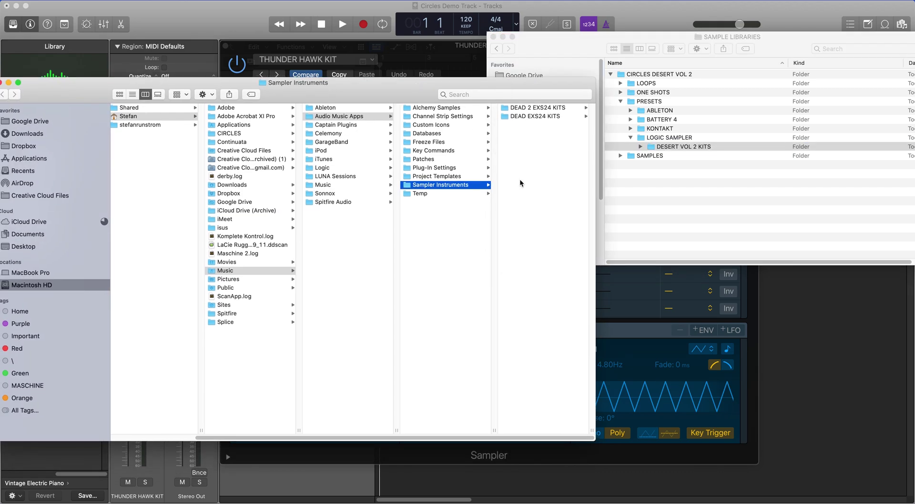
{"action": "right_click", "coordinate": [524, 144]}
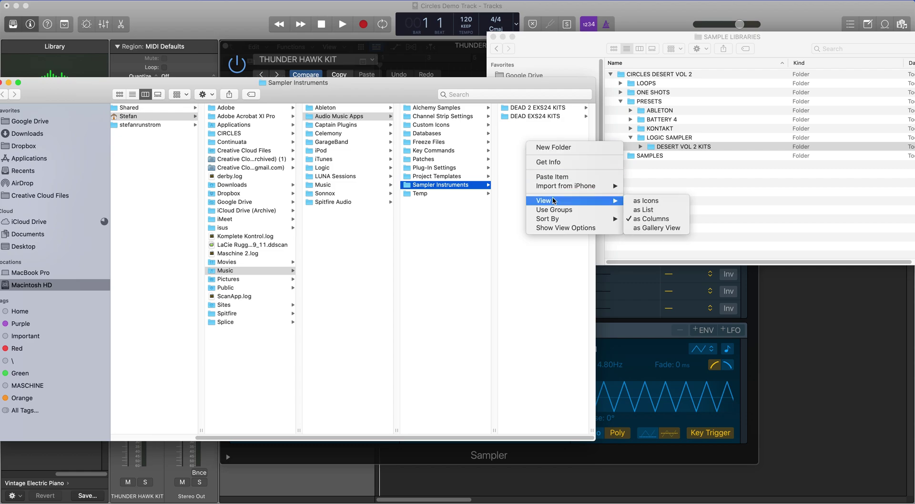
{"action": "left_click", "coordinate": [553, 177]}
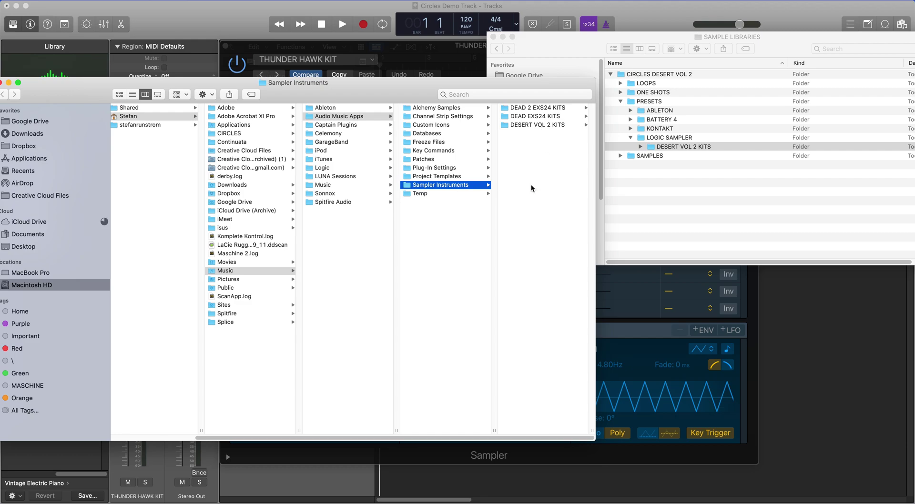
- Pick SCORPION HUGE KIT from the DESERT VOL 2 KITS submenu of the Sampler's preset list
{"action": "left_click", "coordinate": [458, 52]}
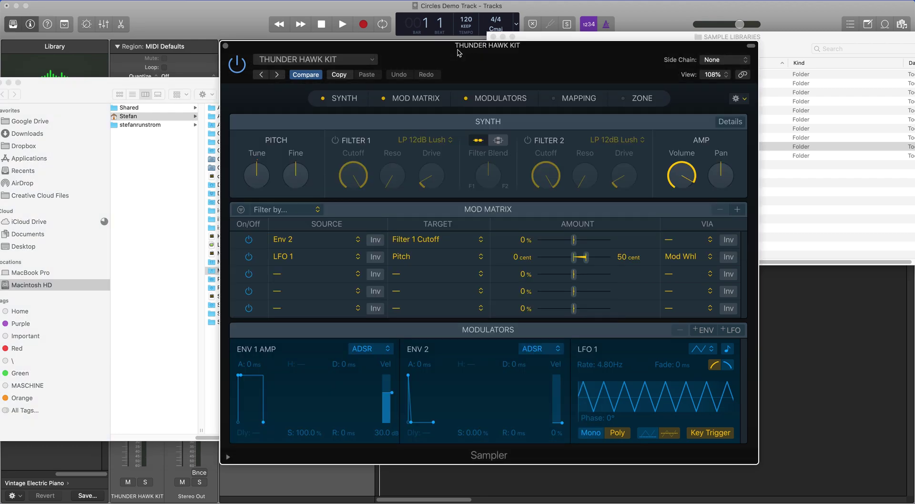
{"action": "left_click", "coordinate": [372, 61]}
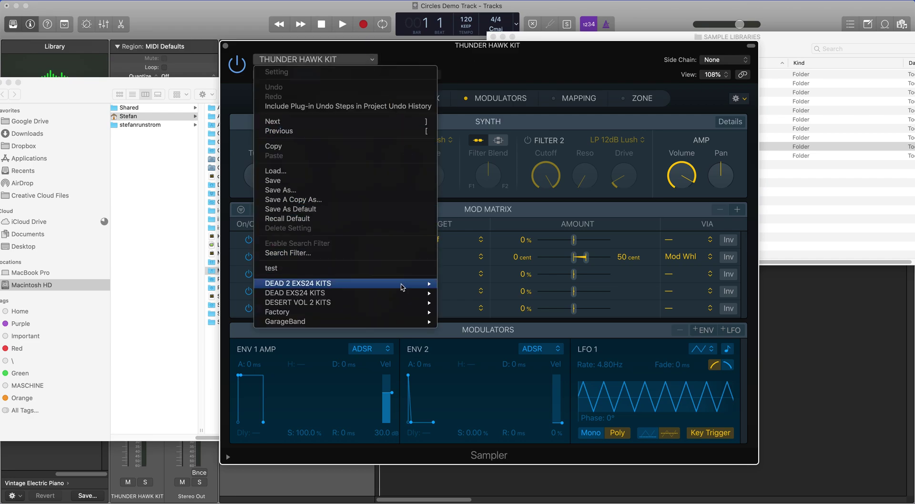
{"action": "mouse_move", "coordinate": [375, 305]}
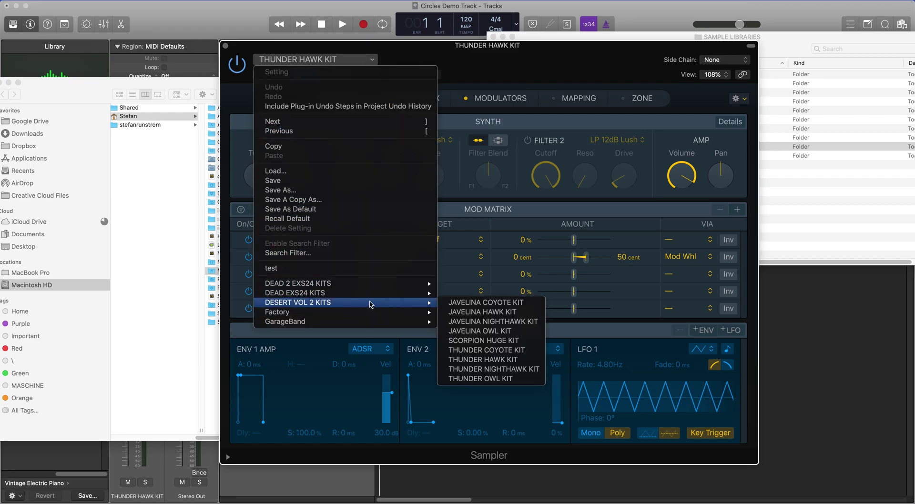
{"action": "mouse_move", "coordinate": [357, 286]}
{"action": "left_click", "coordinate": [498, 342]}
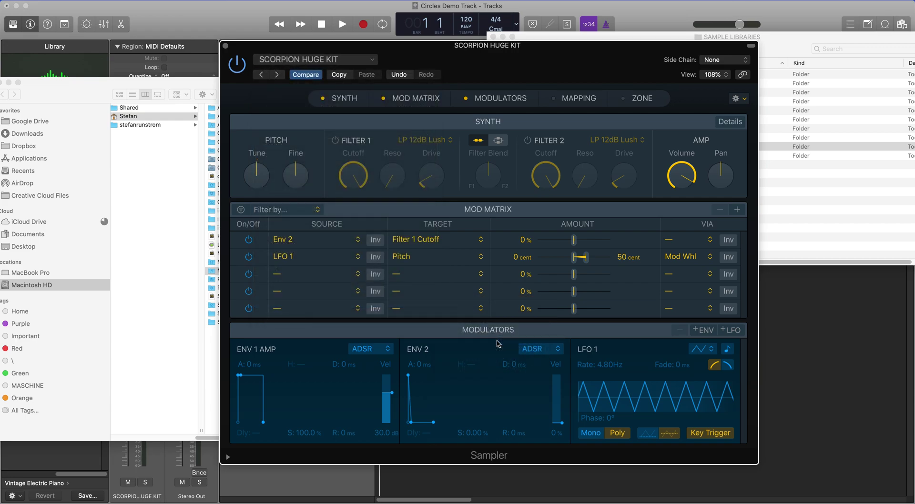
{"action": "double_click", "coordinate": [52, 89]}
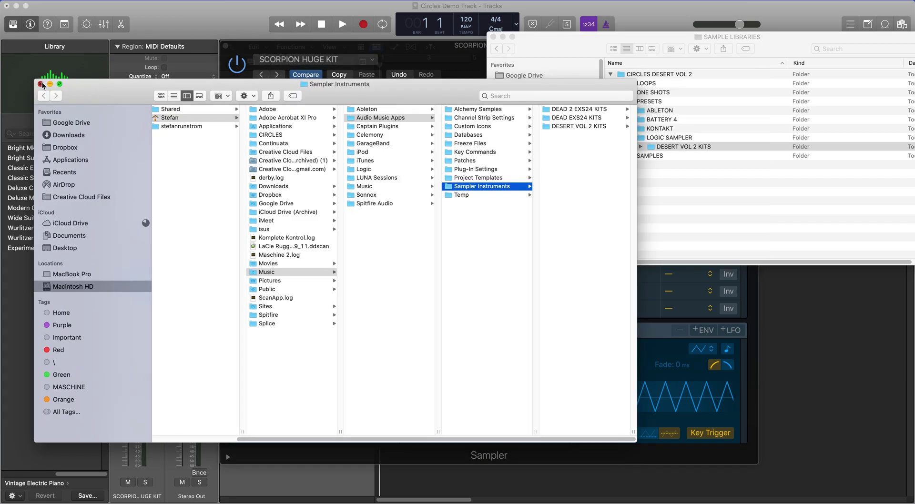
- Close the Sampler Instruments and SAMPLE LIBRARIES Finder windows
{"action": "left_click", "coordinate": [41, 84]}
{"action": "left_click", "coordinate": [494, 36]}
{"action": "left_click", "coordinate": [484, 53]}
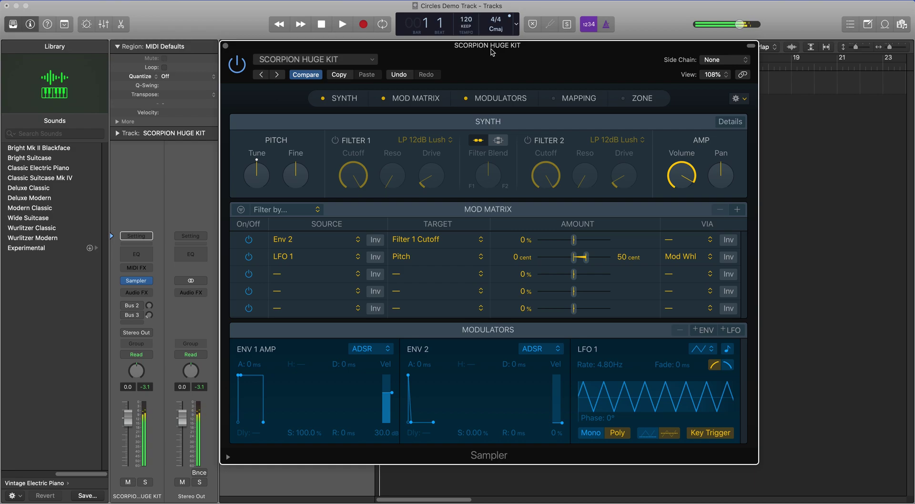
- Step the Sampler past THUNDER COYOTE KIT to THUNDER HAWK KIT, leaving the preset list unchanged
{"action": "left_click", "coordinate": [278, 75]}
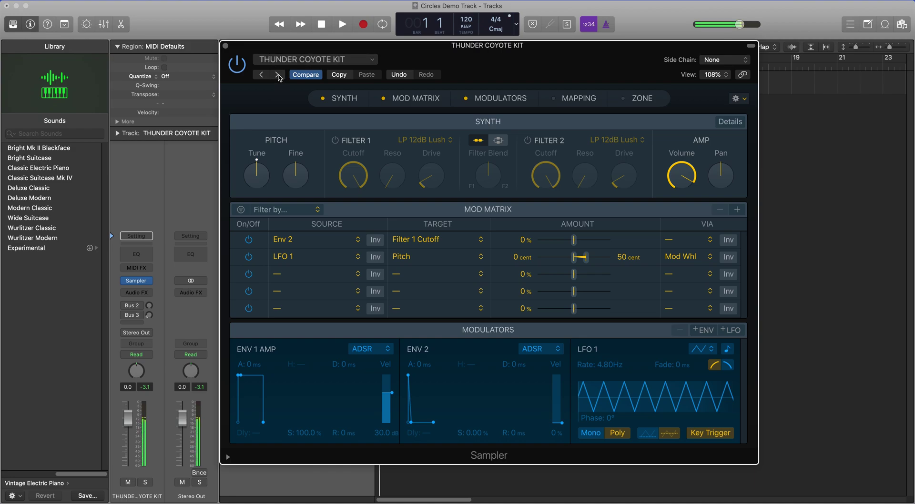
{"action": "left_click", "coordinate": [278, 76]}
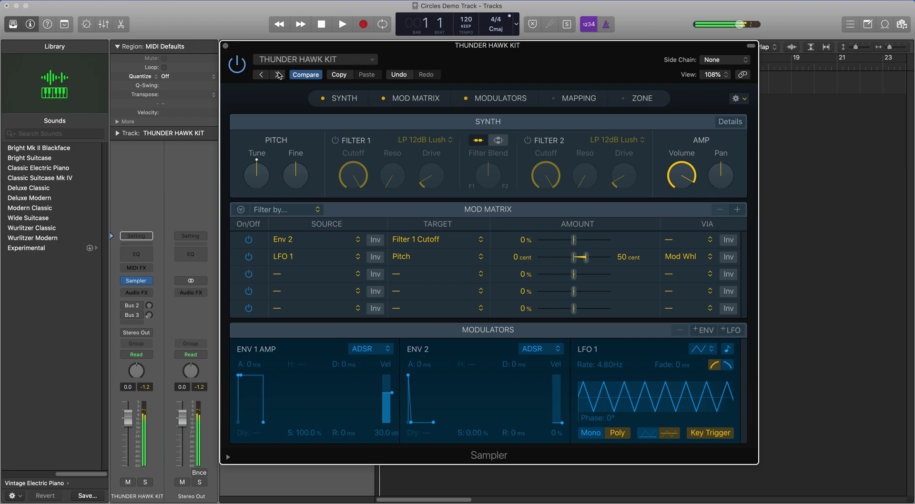
{"action": "left_click", "coordinate": [356, 61]}
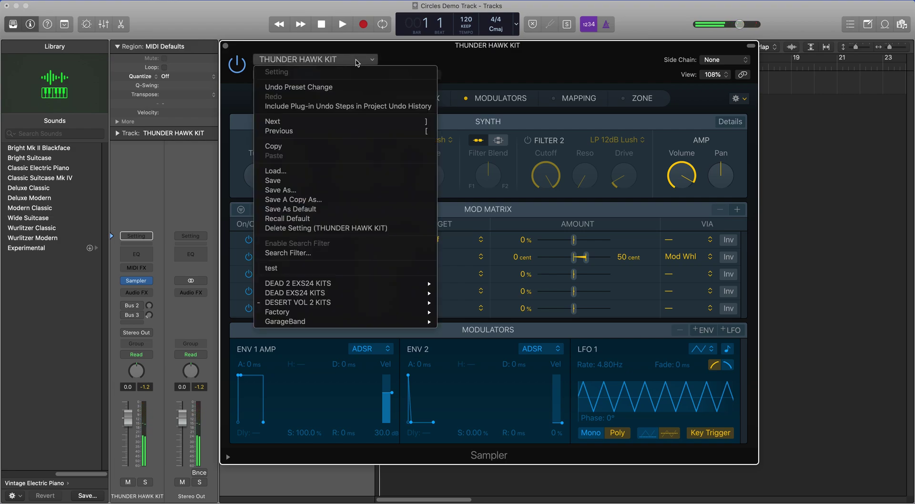
{"action": "mouse_move", "coordinate": [346, 307]}
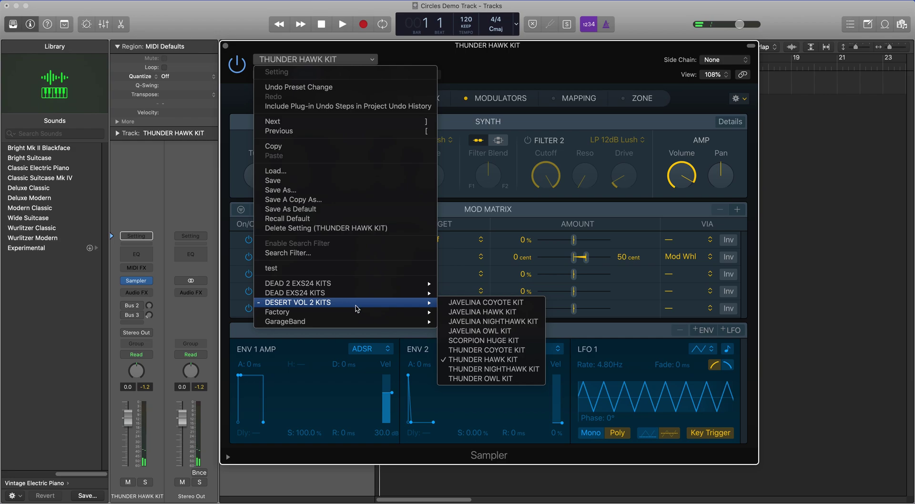
{"action": "left_click", "coordinate": [530, 342]}
{"action": "left_click", "coordinate": [550, 66]}
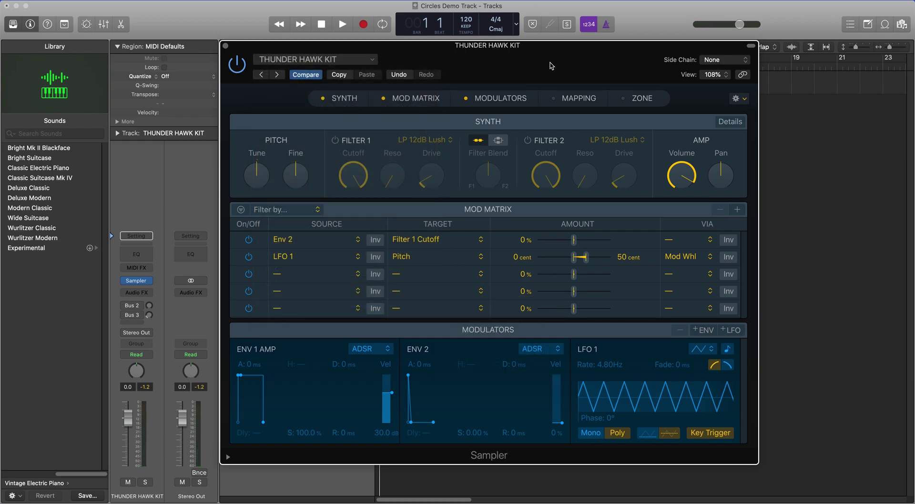